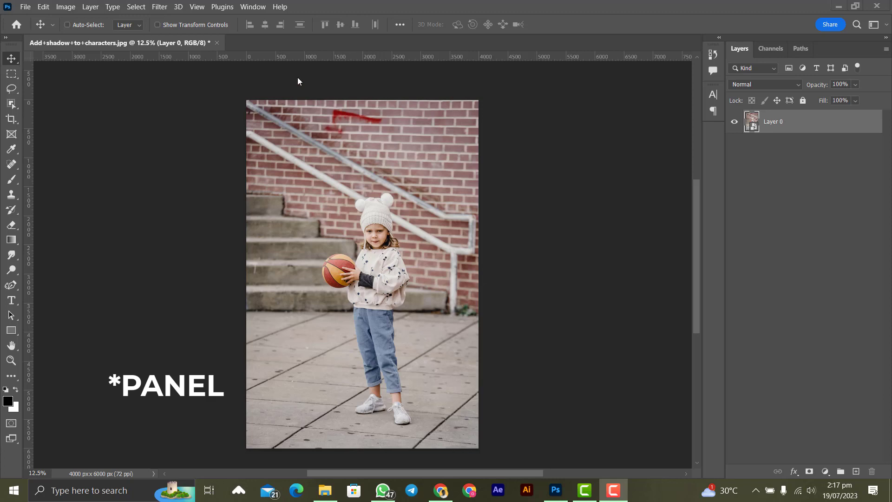
# Step: Show the Properties panel from the Window menu
pyautogui.click(253, 7)
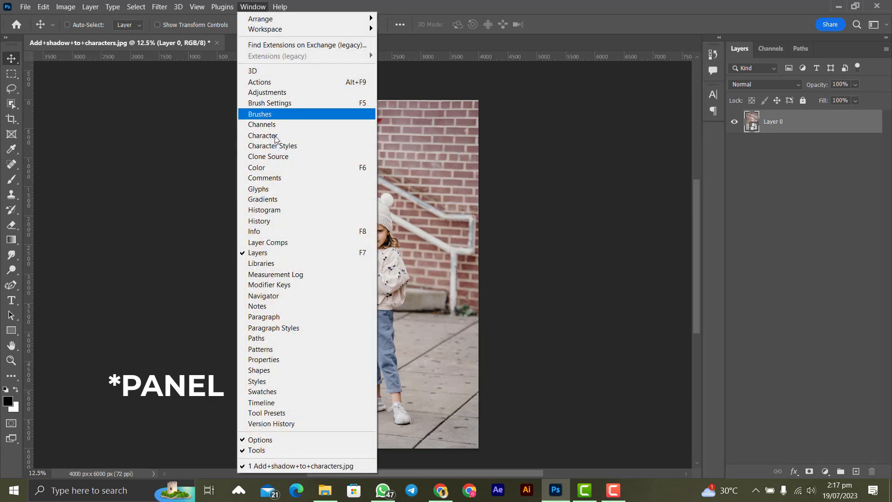
pyautogui.click(277, 360)
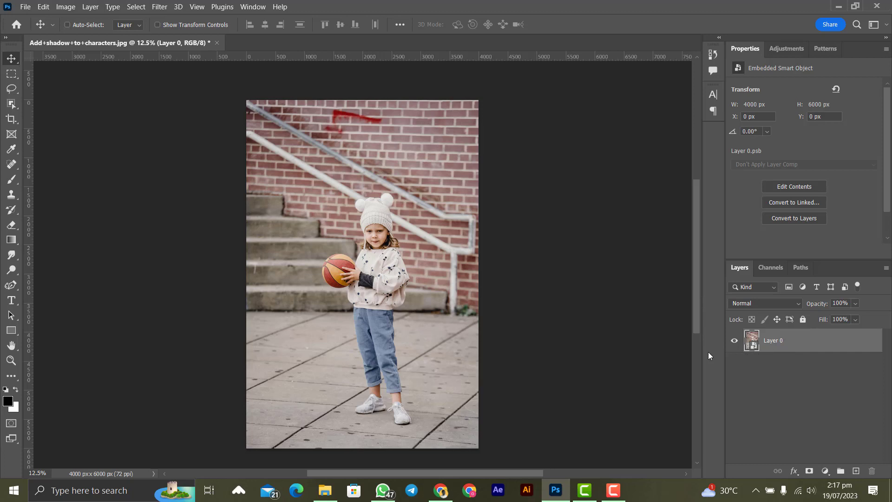
# Step: Rasterize Layer 0 from its right-click menu
pyautogui.rightClick(778, 346)
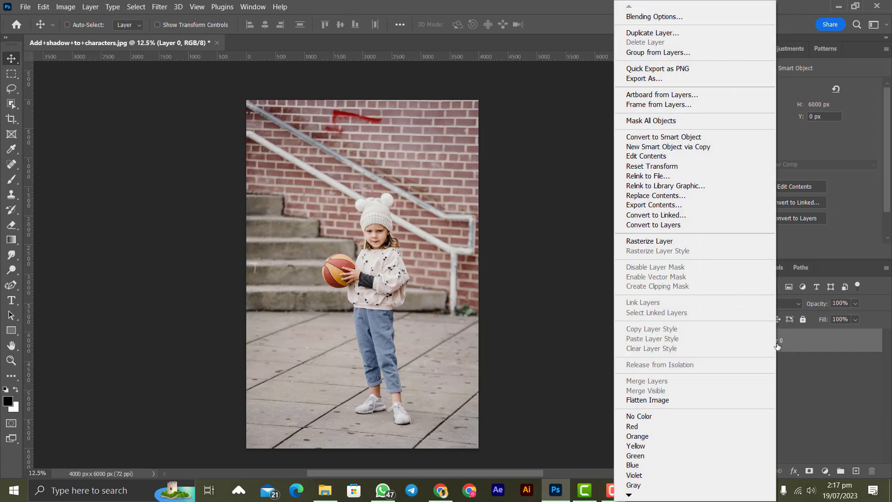
pyautogui.click(650, 242)
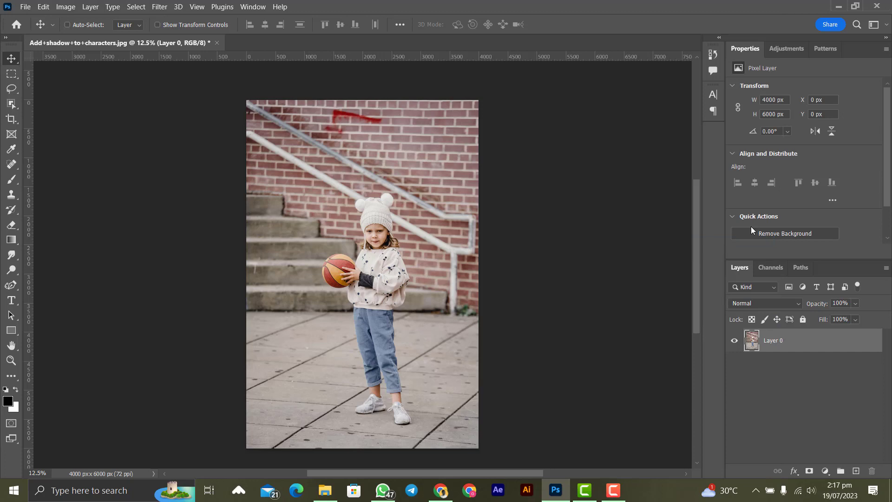
# Step: Run the Remove Background quick action and drag the cut-out girl up and right
pyautogui.click(784, 234)
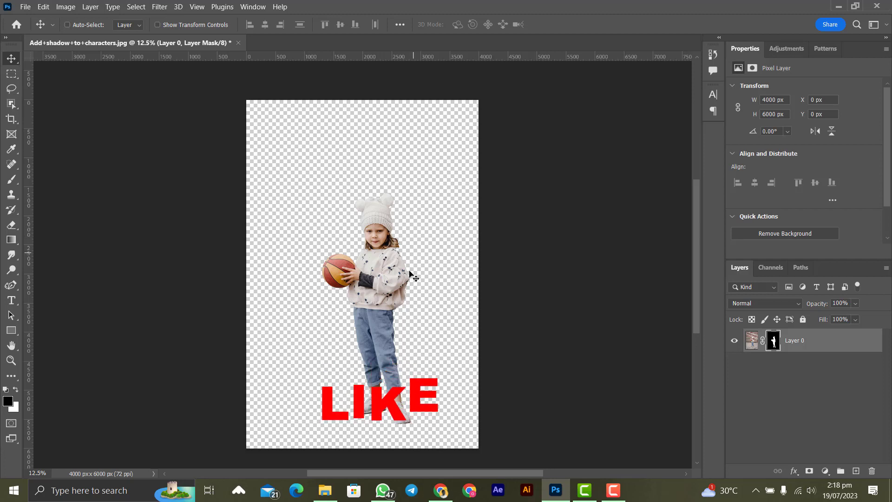
pyautogui.moveTo(294, 330)
pyautogui.mouseDown()
pyautogui.moveTo(325, 260)
pyautogui.moveTo(388, 256)
pyautogui.moveTo(389, 272)
pyautogui.mouseUp()
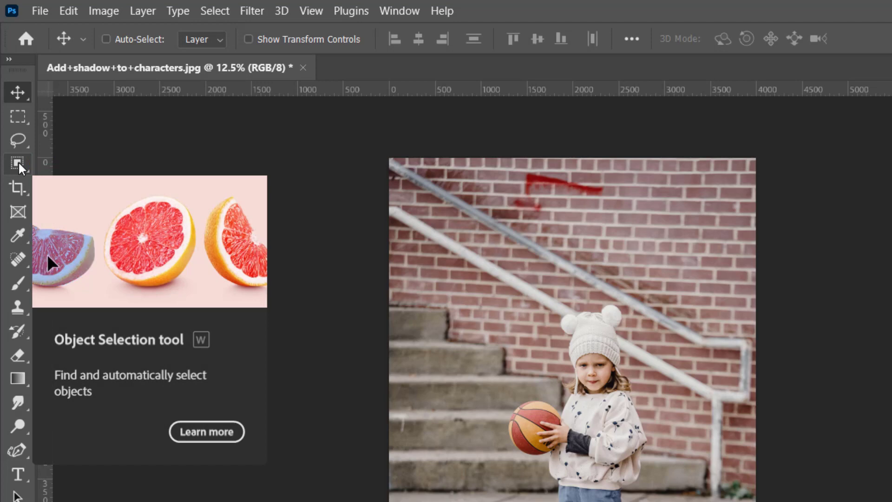
# Step: Select the girl and her basketball with the Object Selection Tool
pyautogui.click(19, 161)
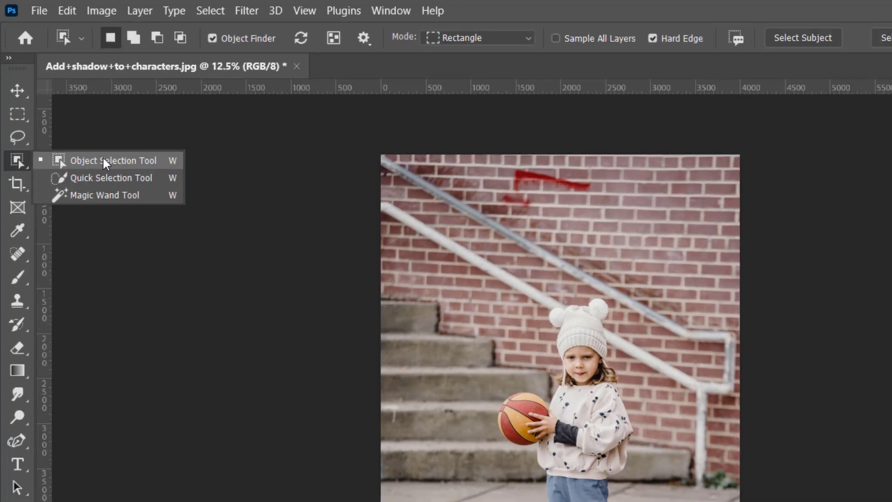
pyautogui.click(107, 164)
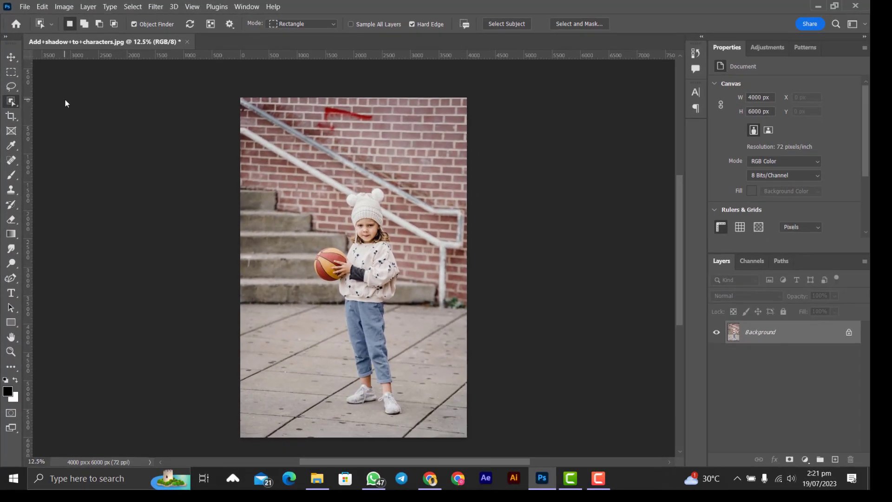
pyautogui.click(366, 256)
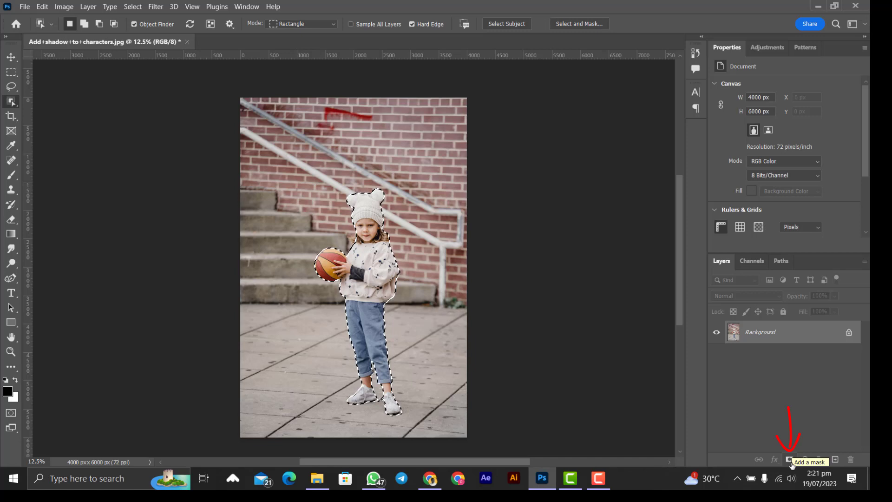
# Step: Add a layer mask that hides the brick wall, then switch to the Move tool
pyautogui.click(790, 461)
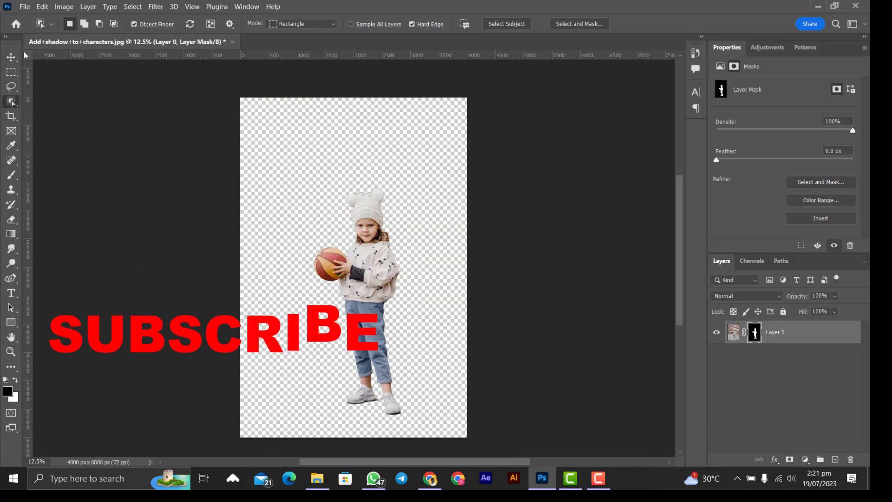
pyautogui.click(10, 56)
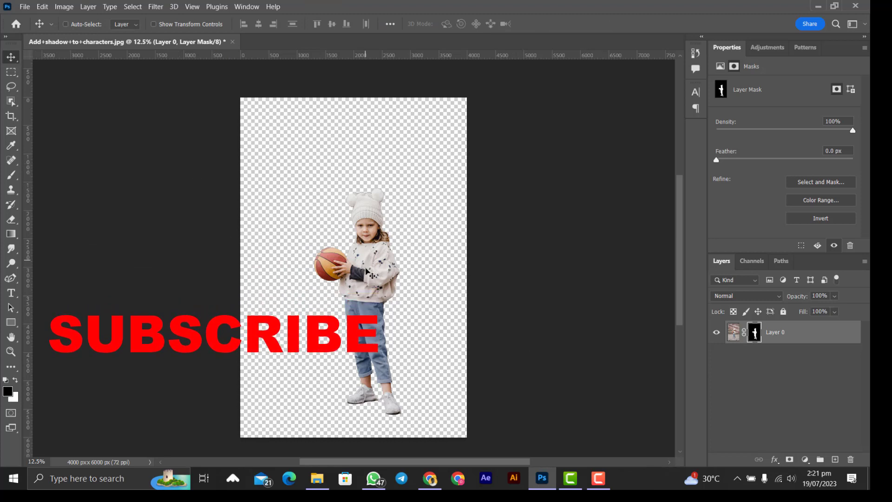